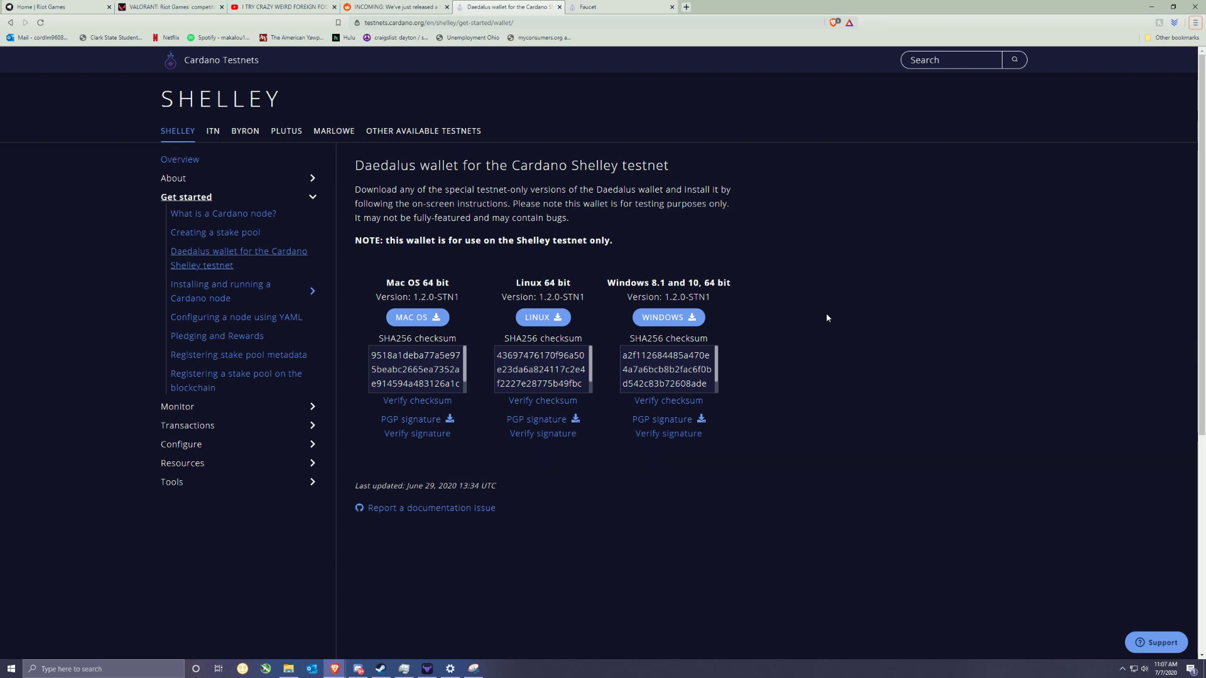
Open the browser's rewards panel for cardano.org on the Daedalus download page.
{"action": "left_click", "coordinate": [850, 23]}
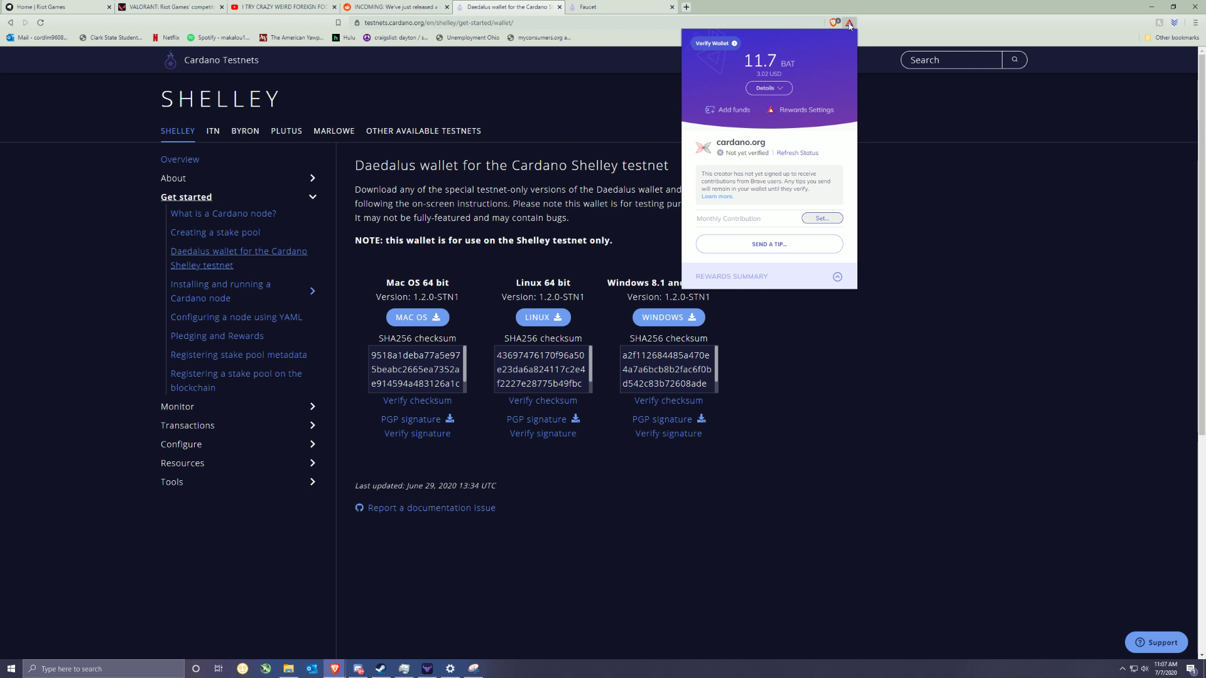
{"action": "left_click", "coordinate": [849, 24]}
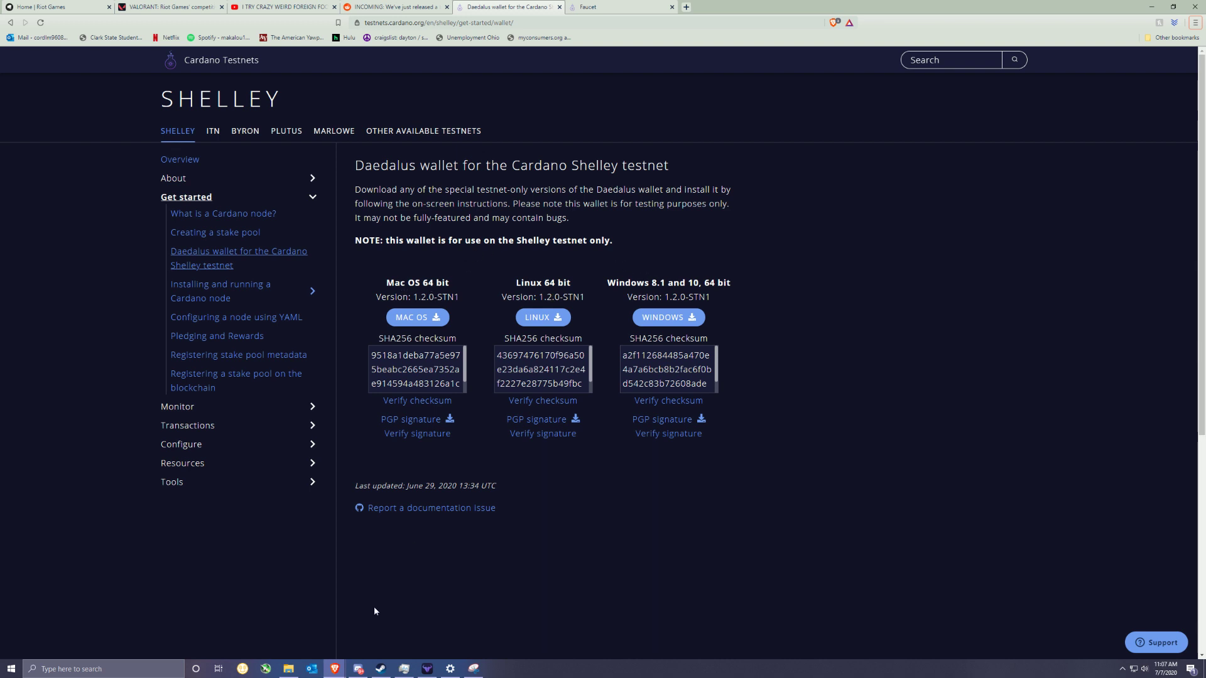
{"action": "left_click", "coordinate": [427, 669]}
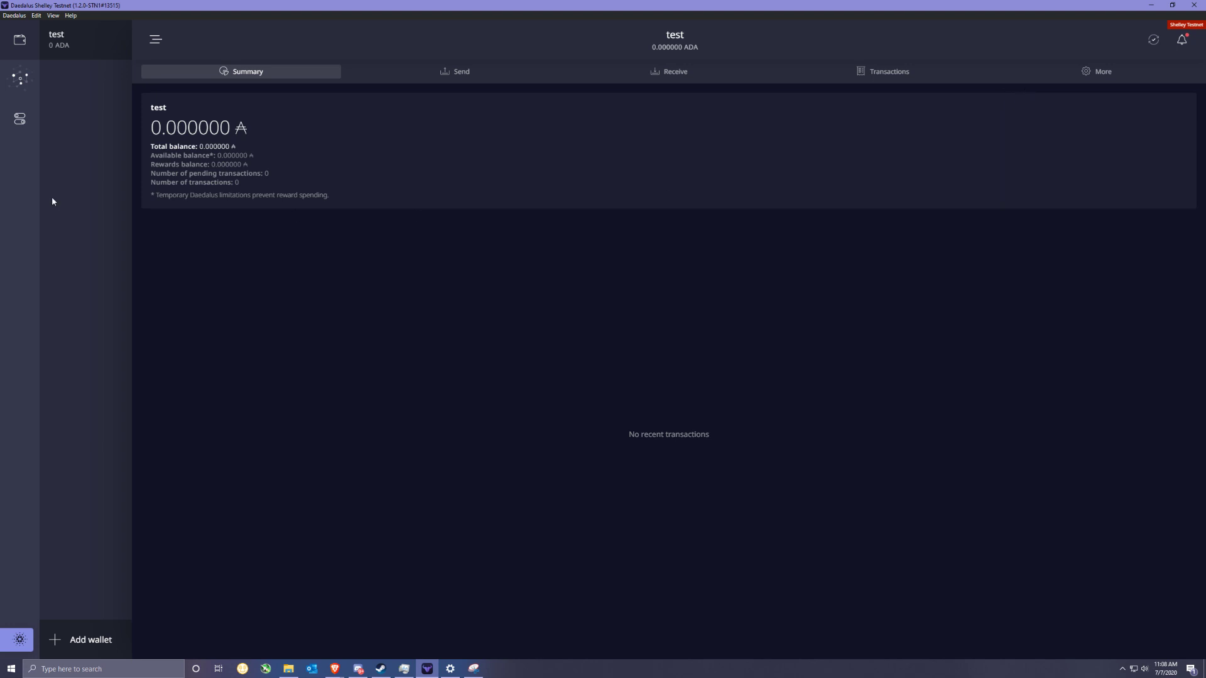
Open the delegation center's Stake pools list of 178 ranked pools.
{"action": "left_click", "coordinate": [15, 89]}
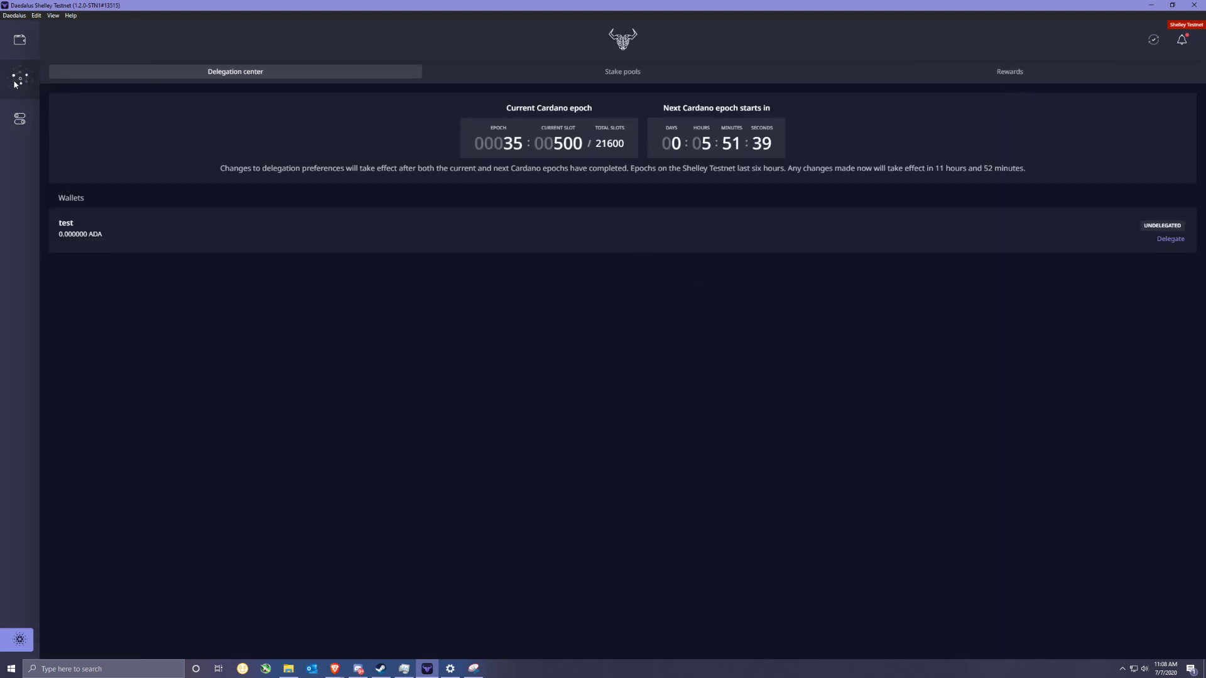
{"action": "left_click", "coordinate": [651, 81]}
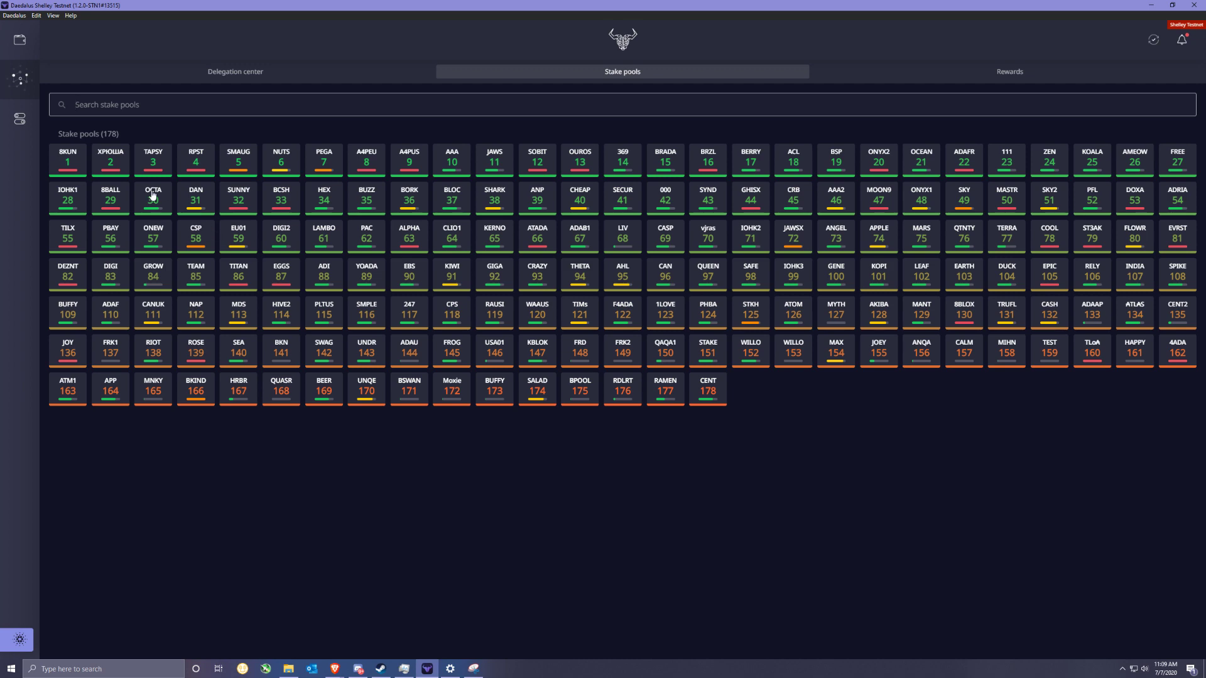
Return to the 'test' wallet summary showing a zero ADA balance.
{"action": "left_click", "coordinate": [35, 42]}
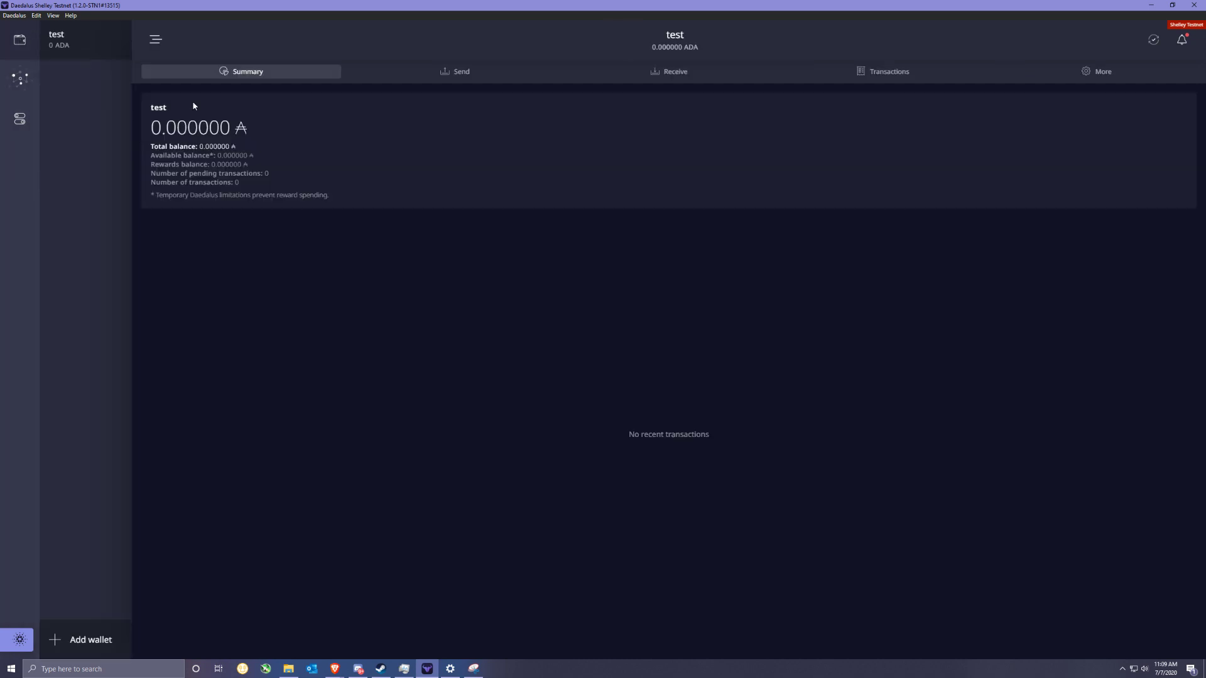
Copy the 'test' wallet's first receiving address, then switch to the browser's Faucet page.
{"action": "left_click", "coordinate": [681, 72]}
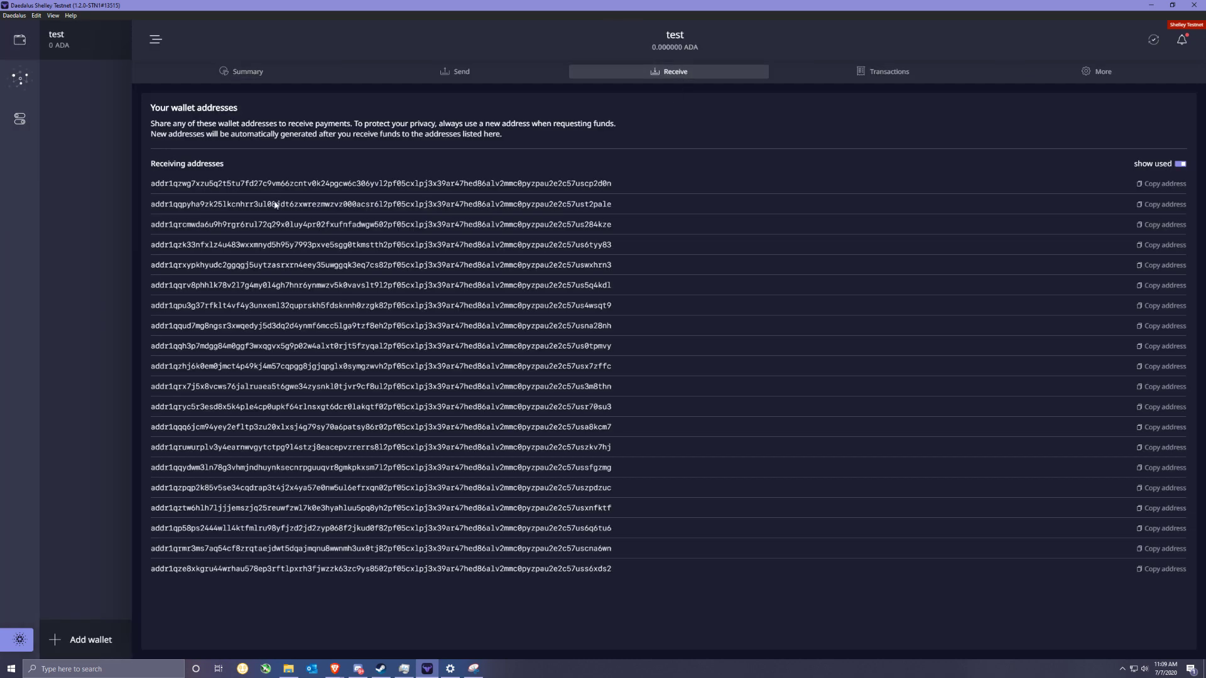
{"action": "left_click", "coordinate": [1165, 184]}
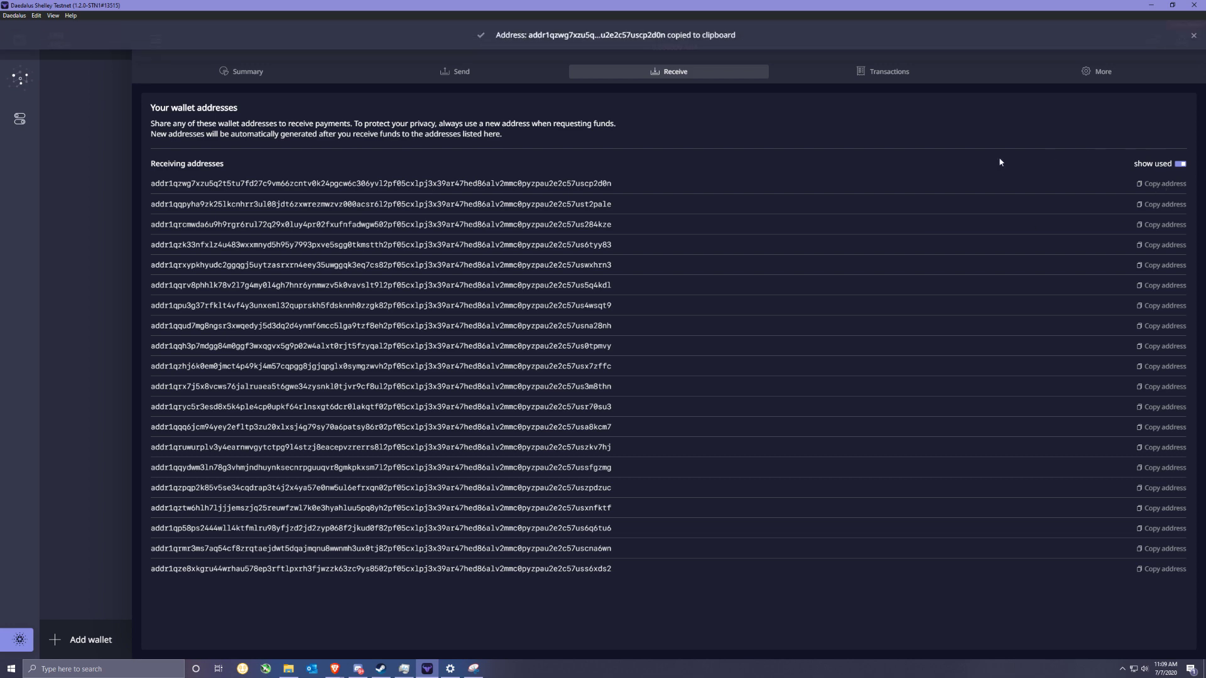
{"action": "left_click", "coordinate": [1154, 9]}
{"action": "left_click", "coordinate": [613, 7]}
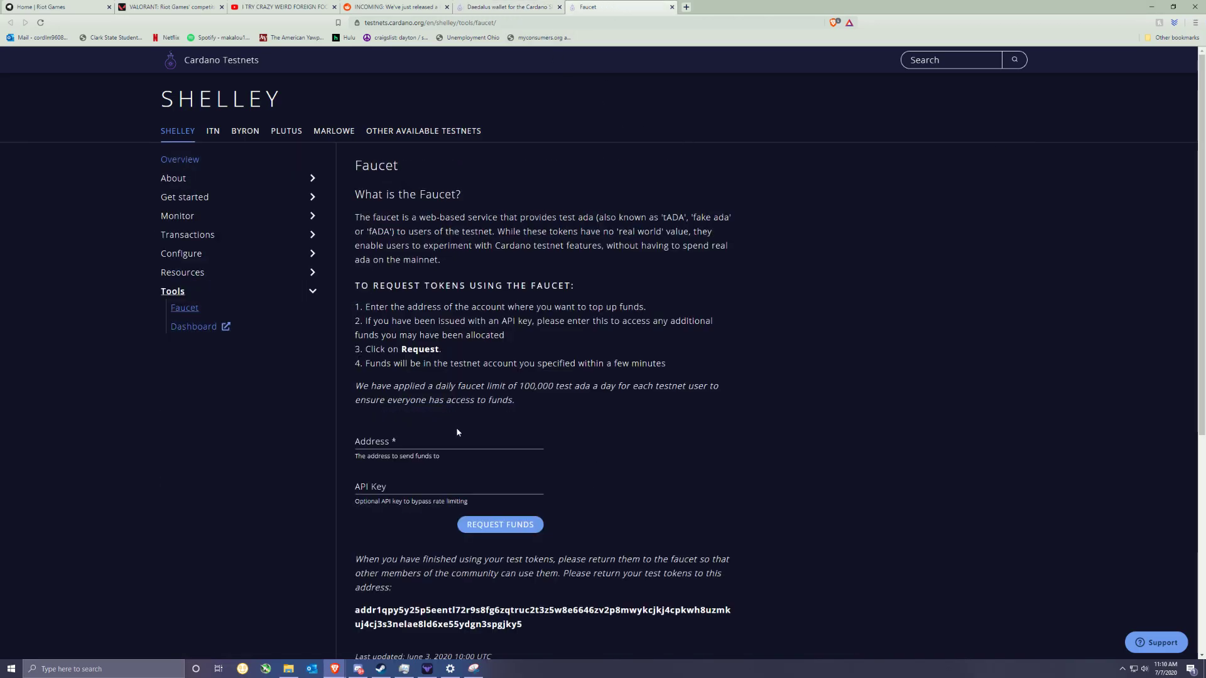
Paste the wallet address into the faucet's Address field and request funds.
{"action": "scroll", "coordinate": [457, 432], "scroll_direction": "down", "scroll_amount": 2}
{"action": "left_click", "coordinate": [452, 346]}
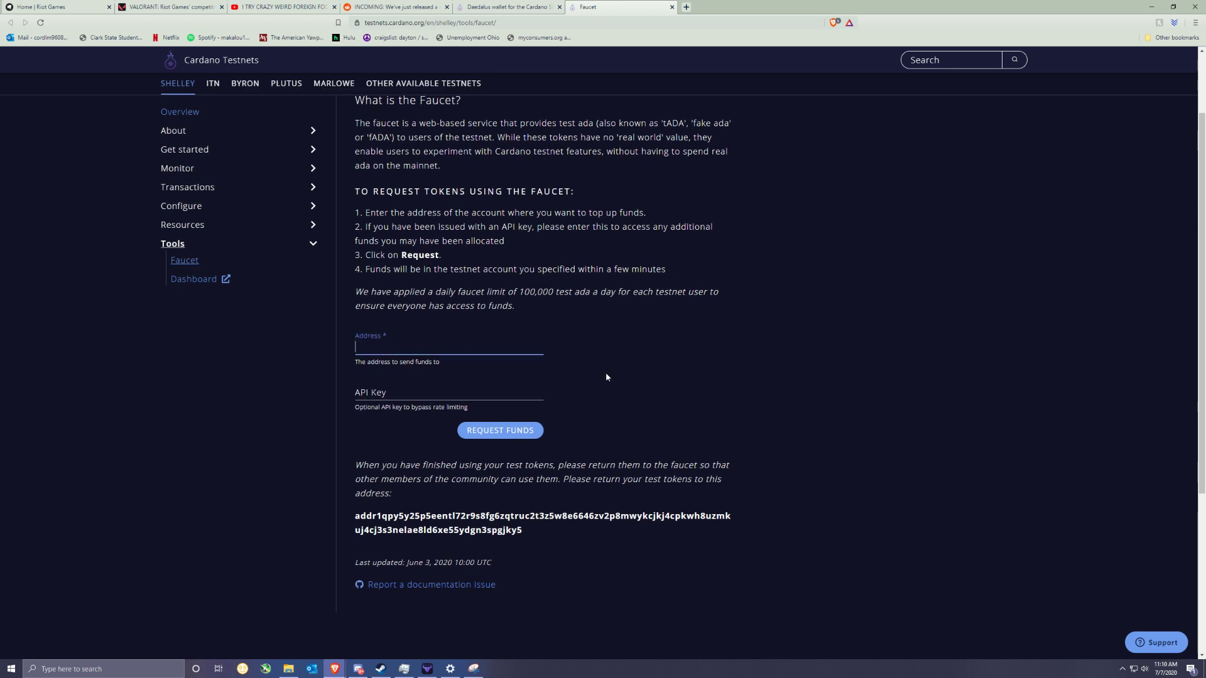
{"action": "key", "text": "ctrl+v"}
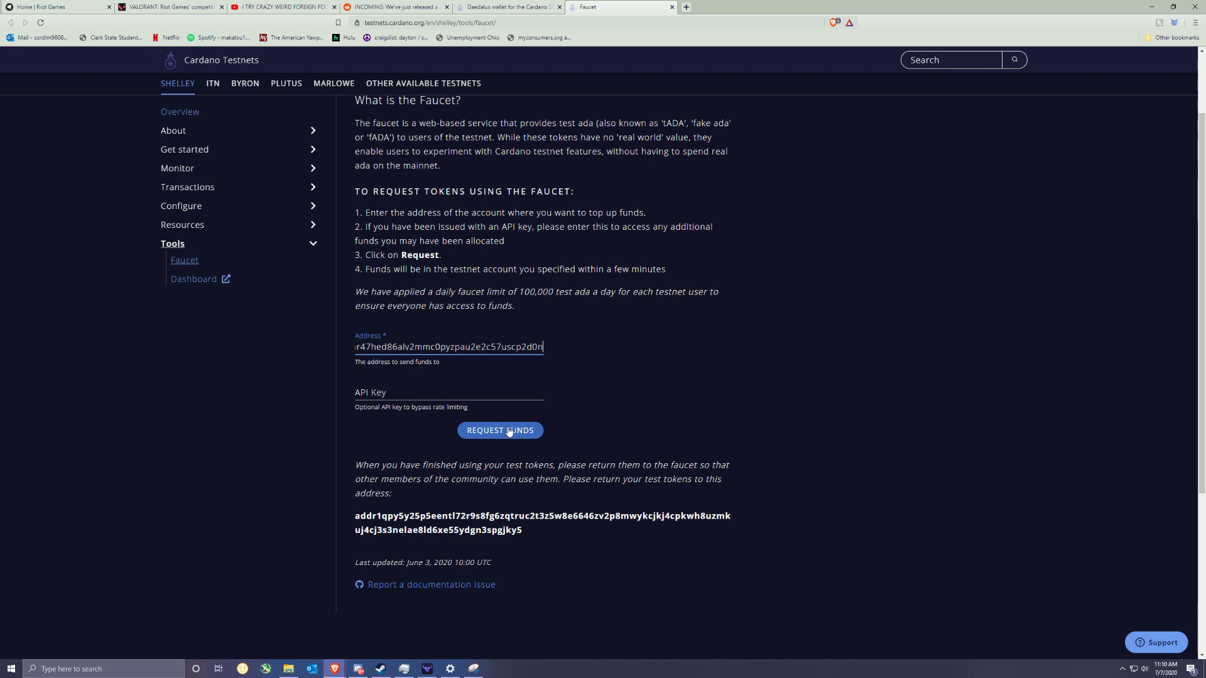
{"action": "left_click", "coordinate": [360, 395]}
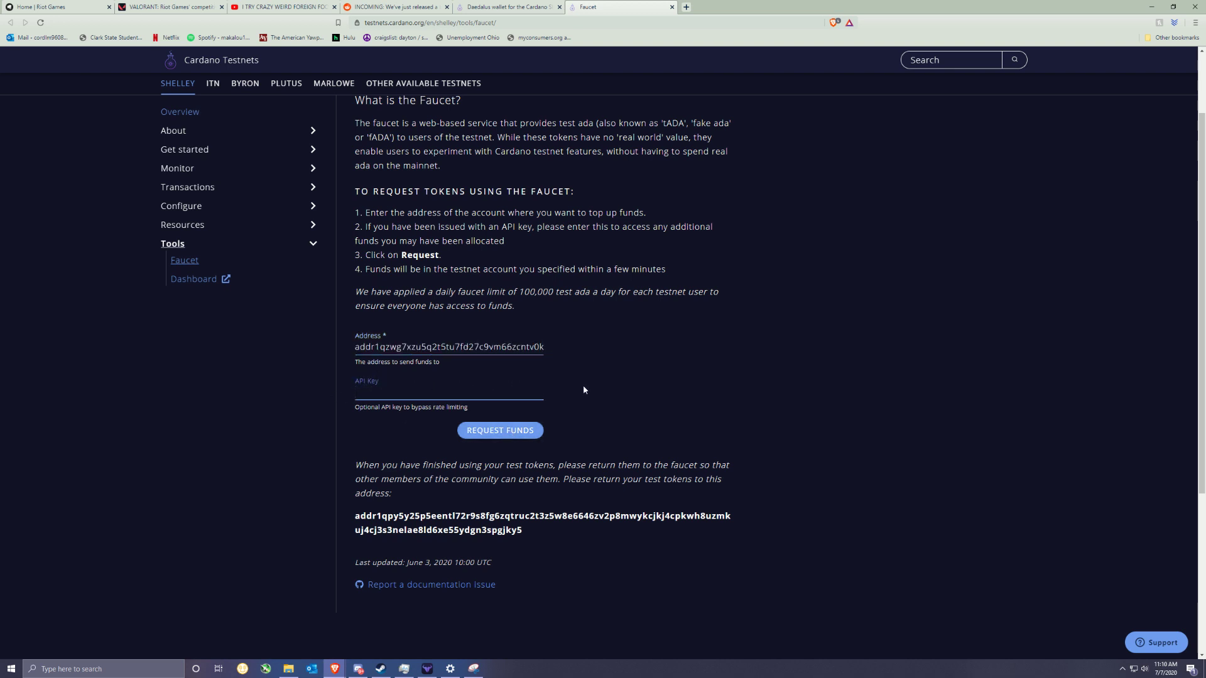
{"action": "left_click", "coordinate": [523, 432]}
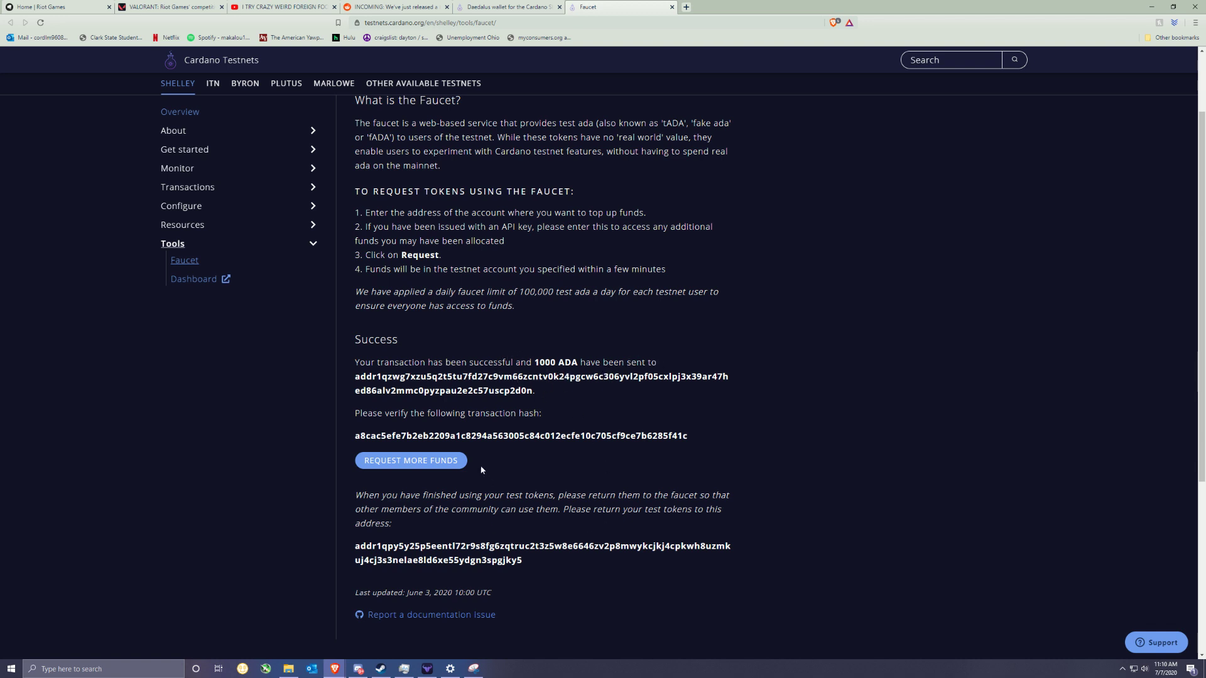
Copy the transaction hash and view the 1,000 ADA balance in Daedalus.
{"action": "double_click", "coordinate": [387, 433]}
{"action": "right_click", "coordinate": [388, 434]}
{"action": "left_click", "coordinate": [428, 445]}
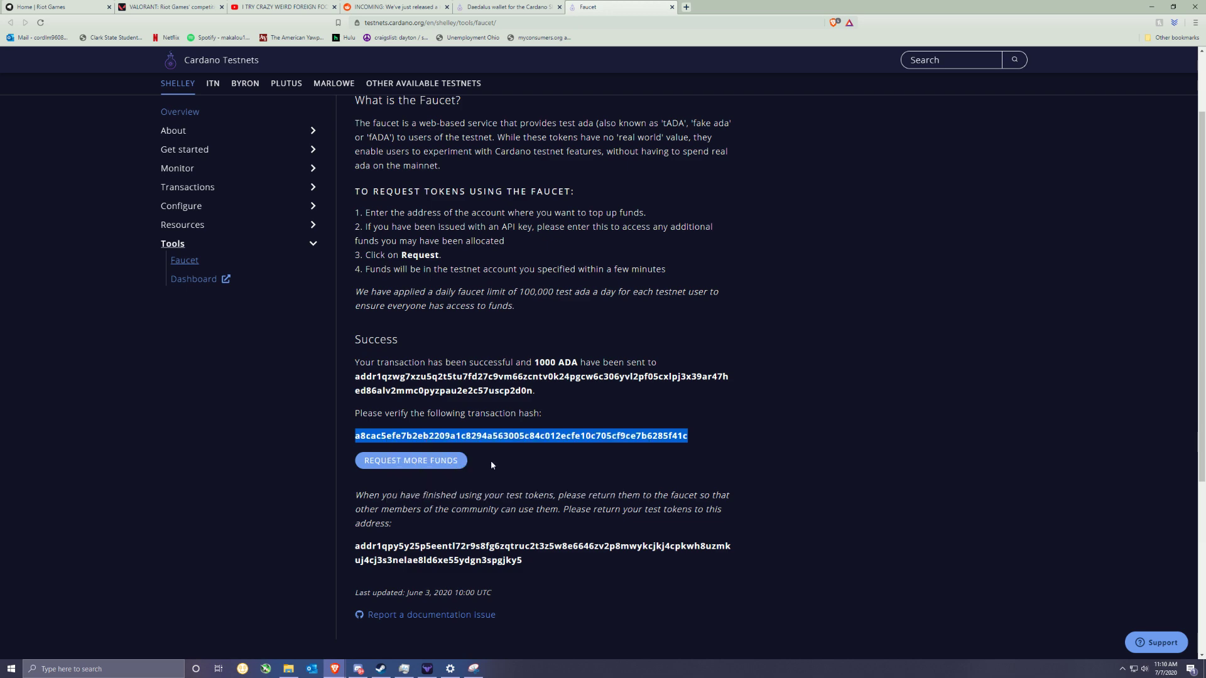
{"action": "scroll", "coordinate": [449, 616], "scroll_direction": "down", "scroll_amount": 2}
{"action": "left_click", "coordinate": [427, 669]}
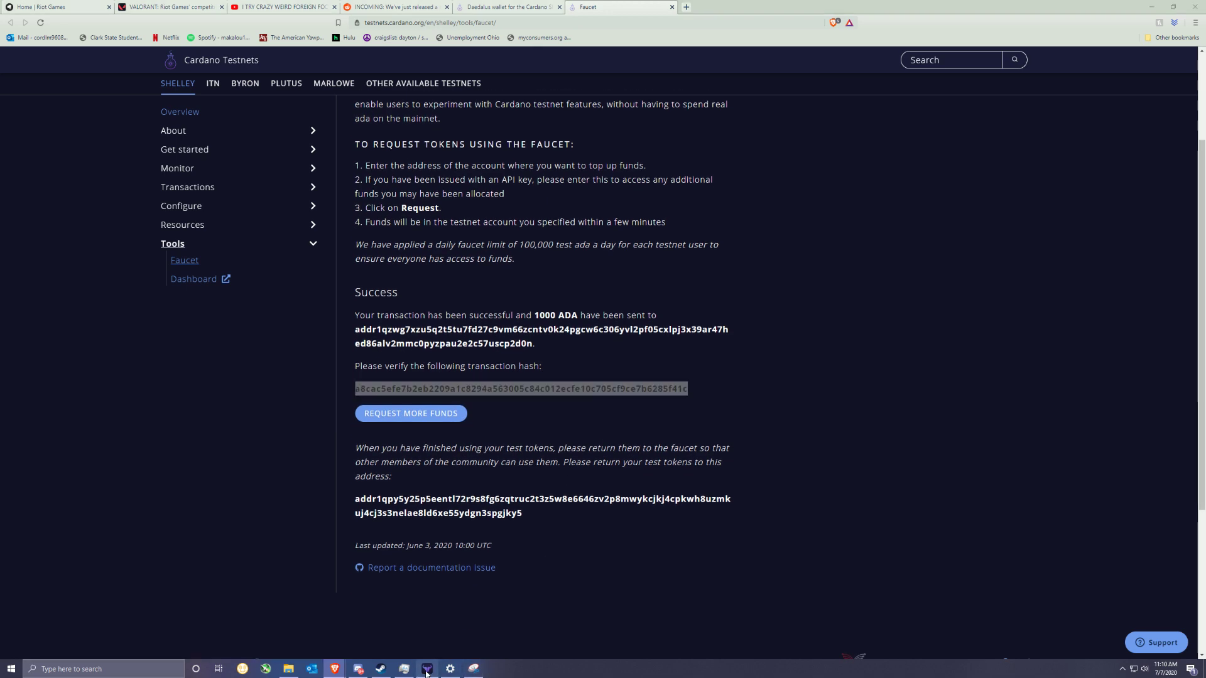
{"action": "left_click", "coordinate": [89, 50]}
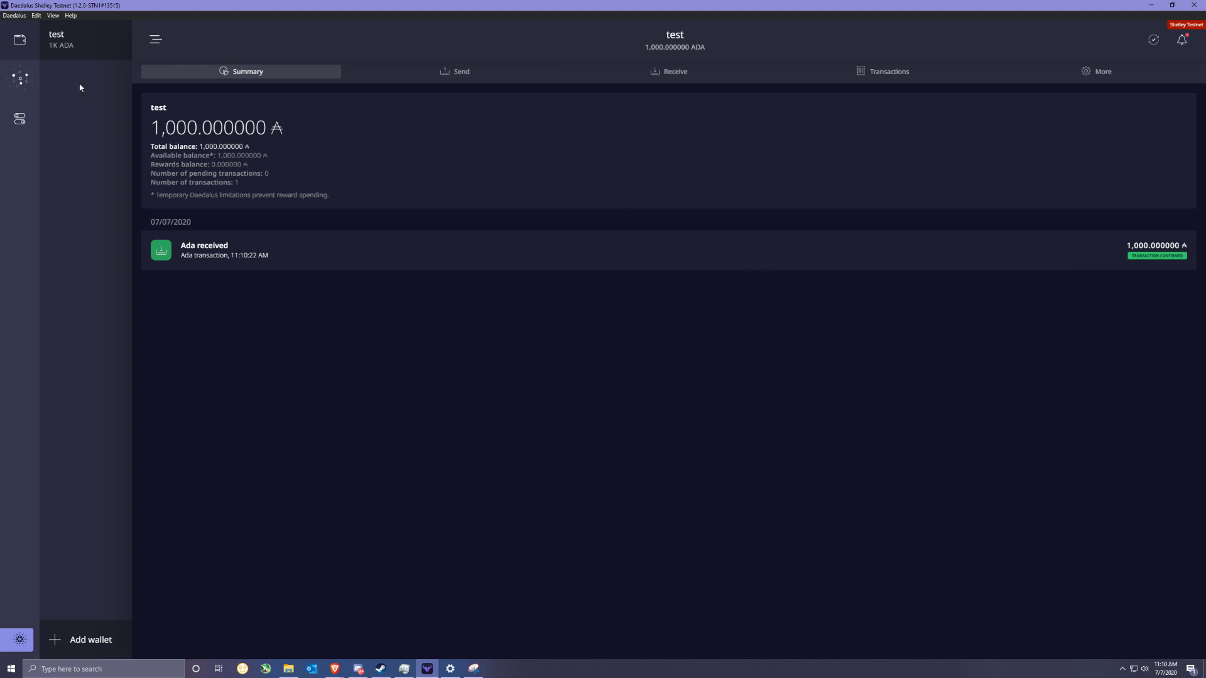
Search the stake pools for DUCK, open its details and choose Delegate to this pool.
{"action": "left_click", "coordinate": [18, 73]}
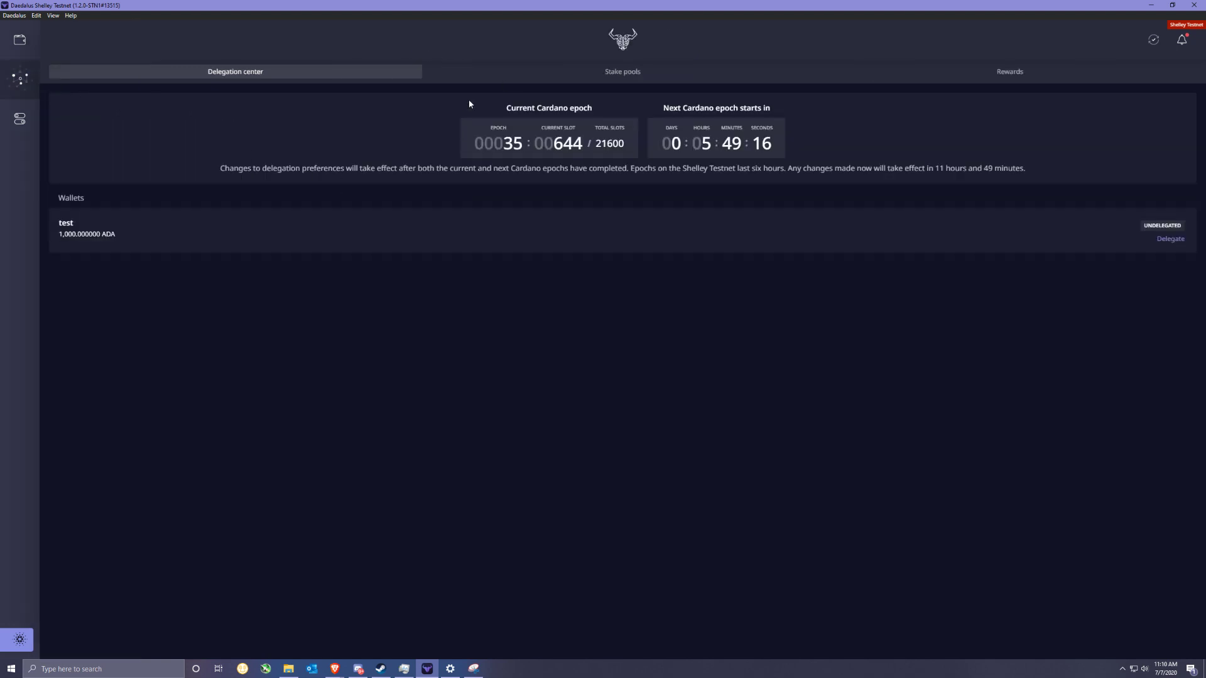
{"action": "left_click", "coordinate": [511, 68]}
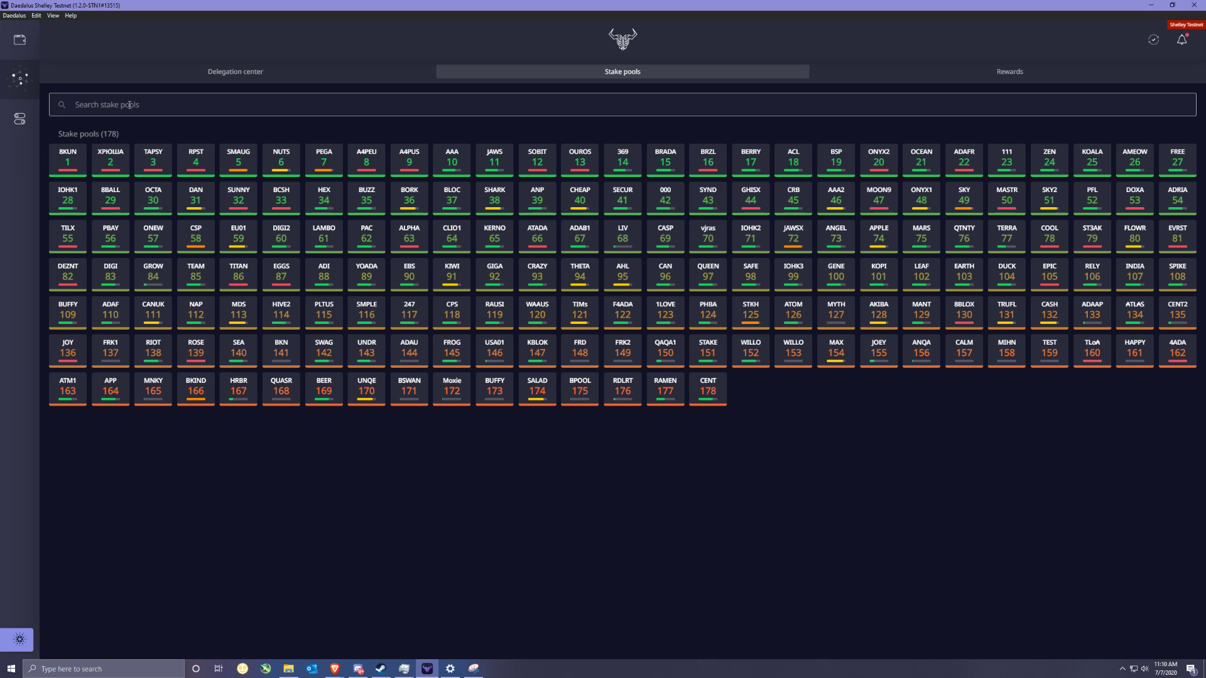
{"action": "type", "text": "DUCK"}
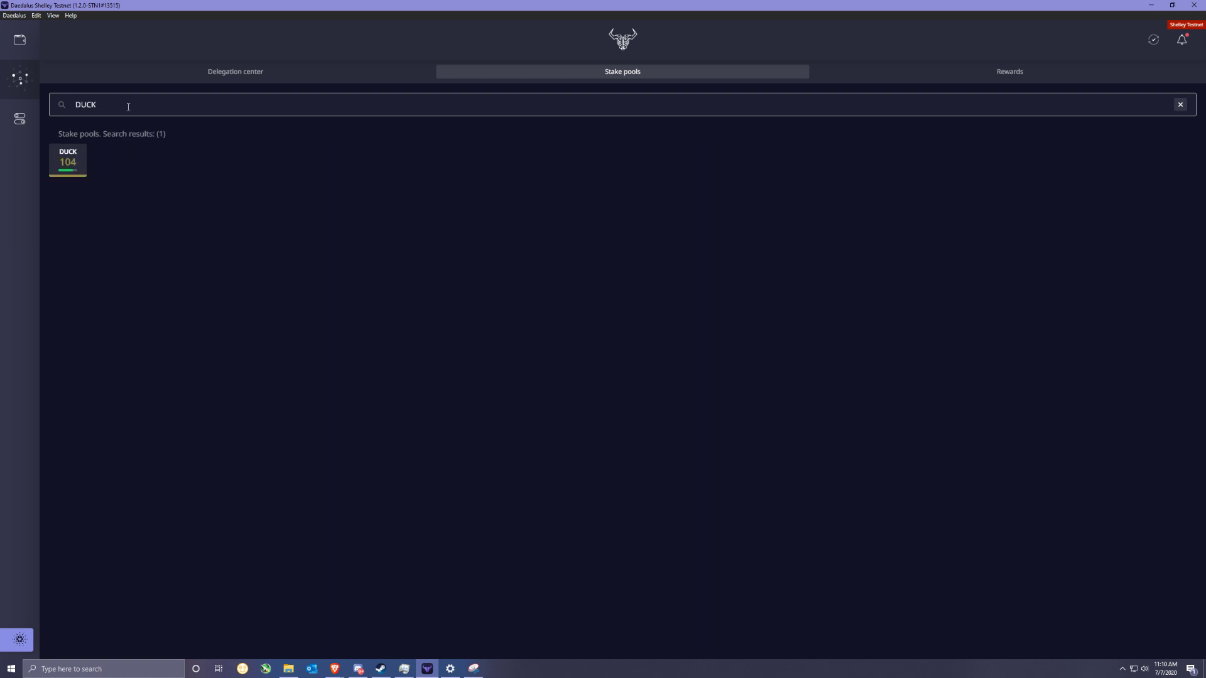
{"action": "left_click", "coordinate": [68, 161]}
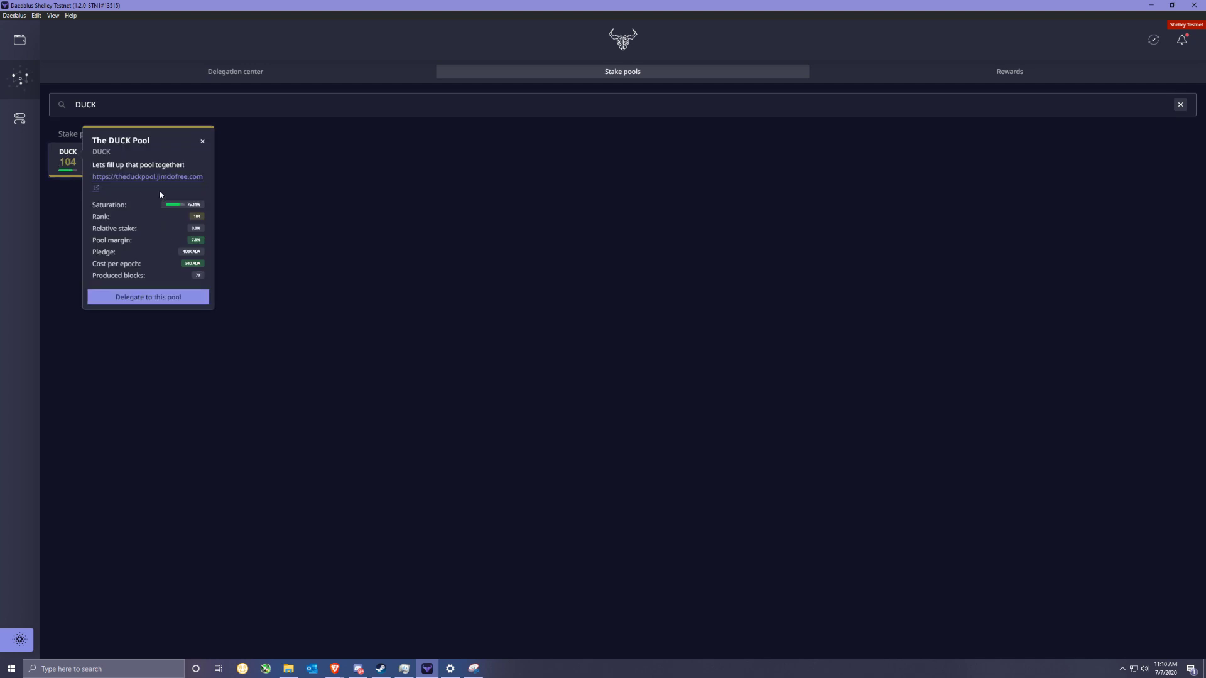
{"action": "left_click", "coordinate": [164, 299]}
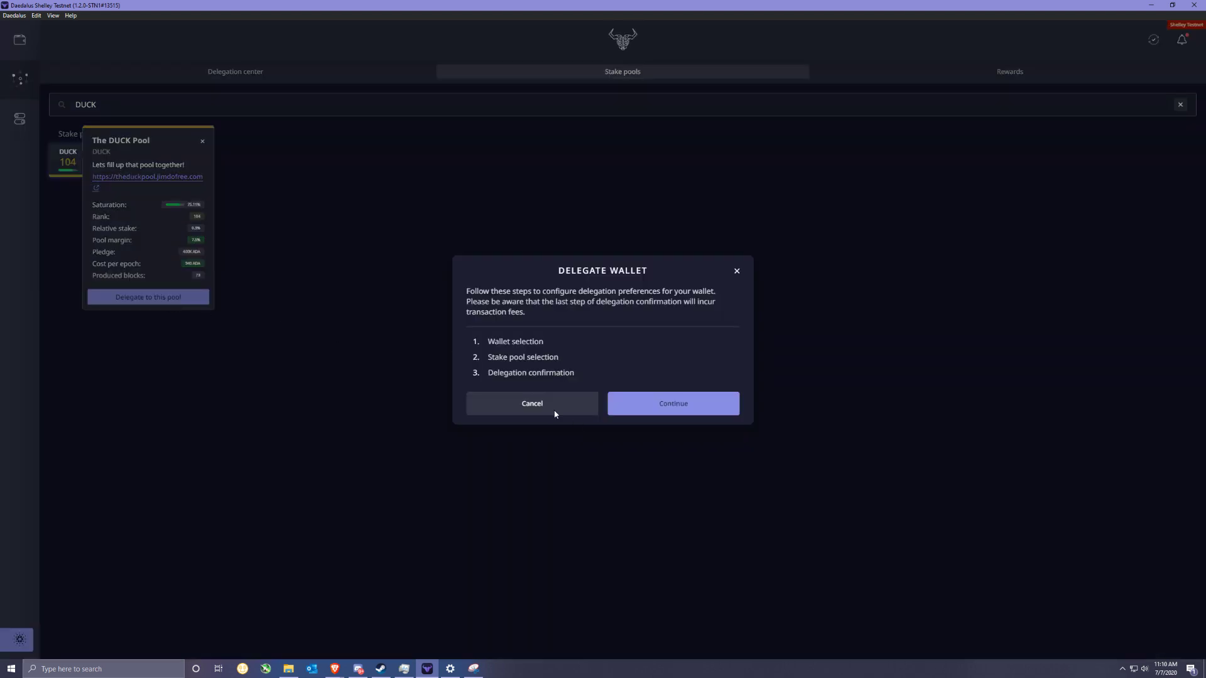
Select the 'test' wallet and keep DUCK as the chosen stake pool.
{"action": "left_click", "coordinate": [694, 408]}
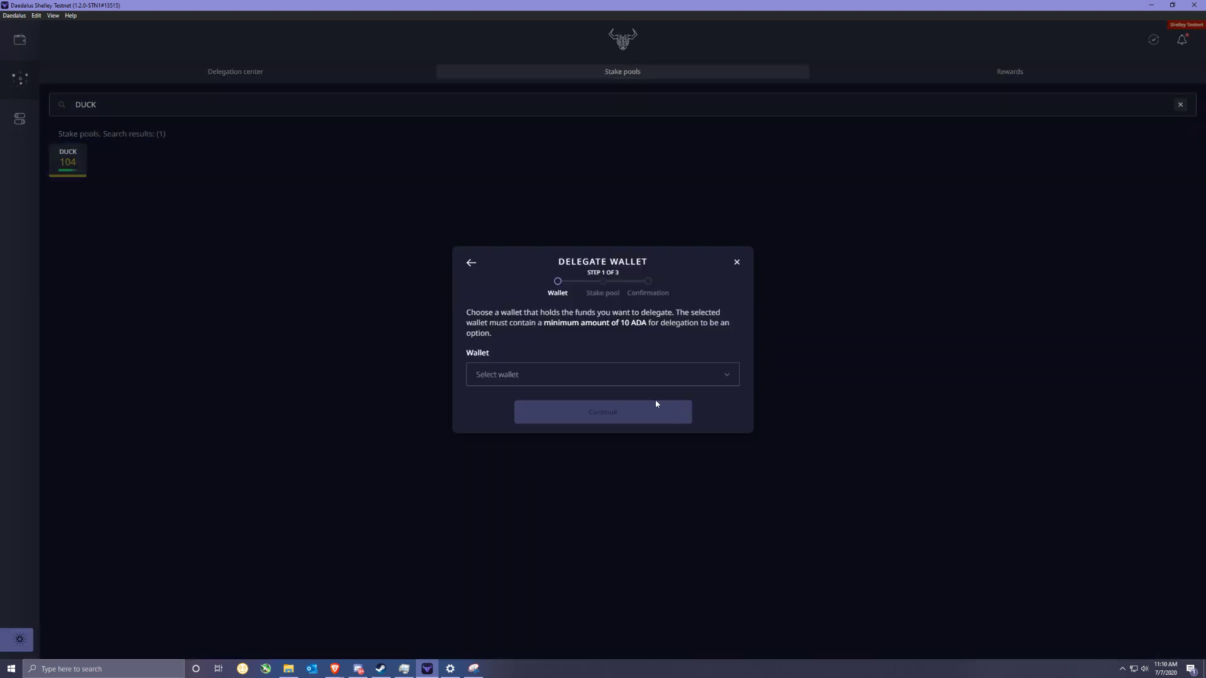
{"action": "left_click", "coordinate": [570, 382]}
{"action": "left_click", "coordinate": [563, 405]}
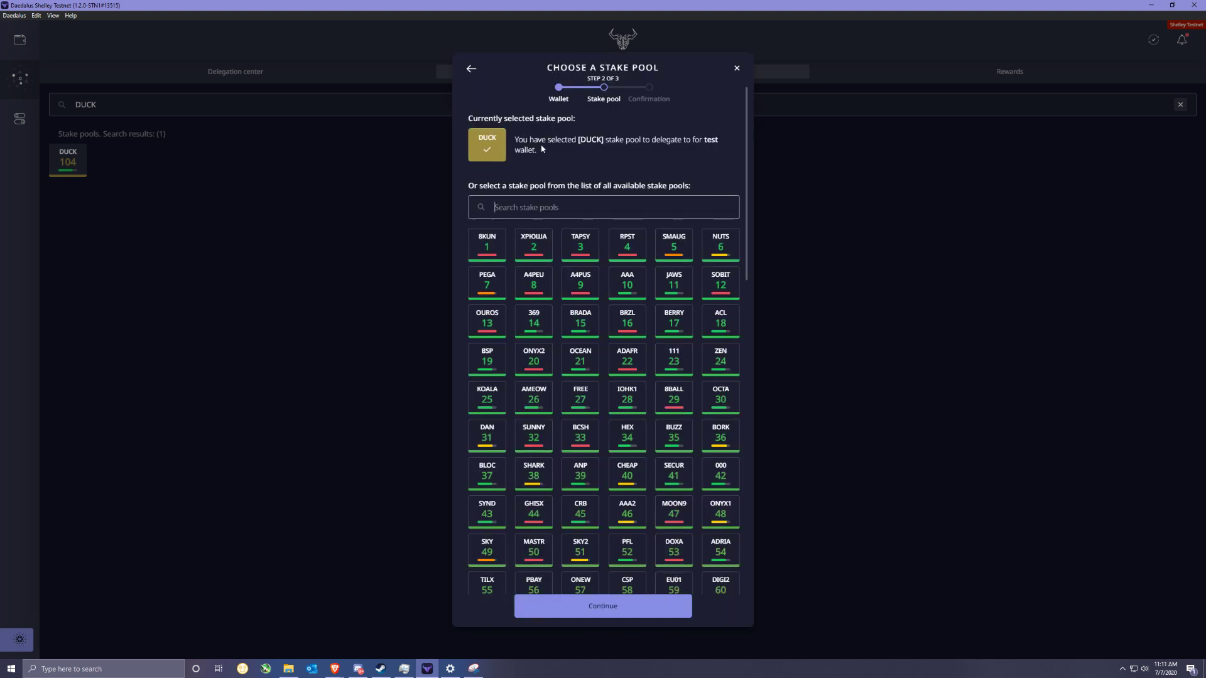
{"action": "left_click", "coordinate": [603, 606]}
Enter the spending password, correcting a typo, and confirm the delegation.
{"action": "left_click", "coordinate": [526, 385]}
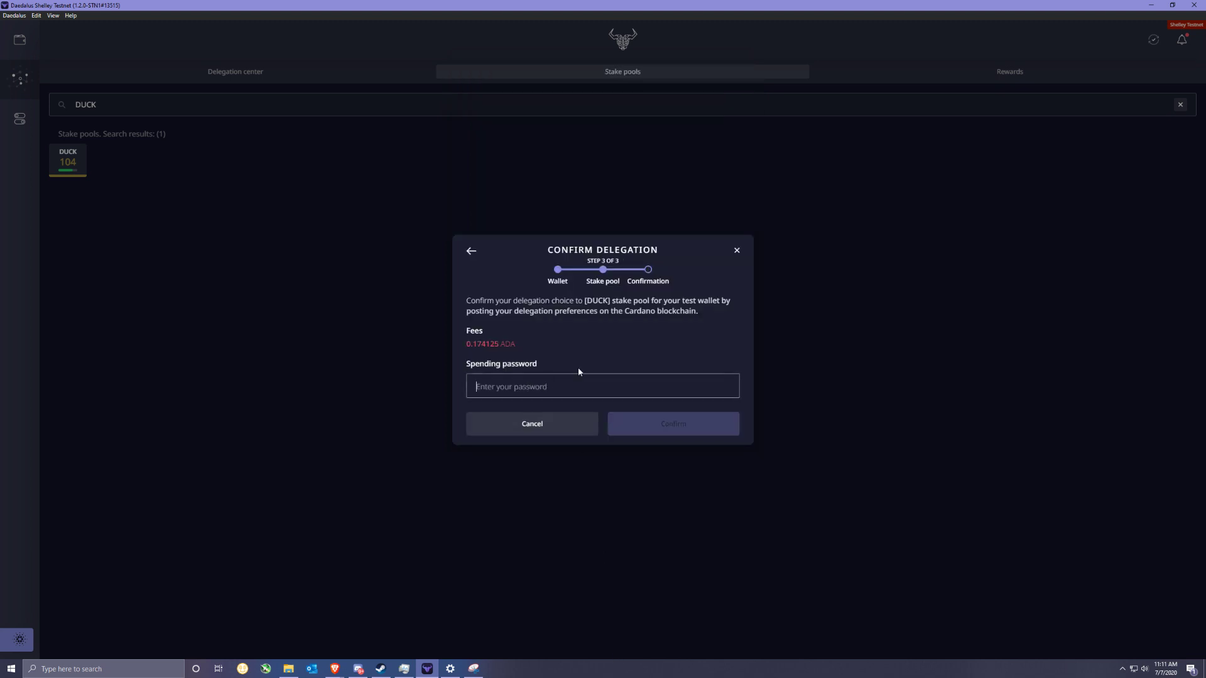
{"action": "type", "text": "••••••"}
{"action": "type", "text": "••"}
{"action": "key", "text": "BackSpace"}
{"action": "key", "text": "BackSpace"}
{"action": "key", "text": "BackSpace"}
{"action": "key", "text": "BackSpace"}
{"action": "key", "text": "BackSpace"}
{"action": "key", "text": "BackSpace"}
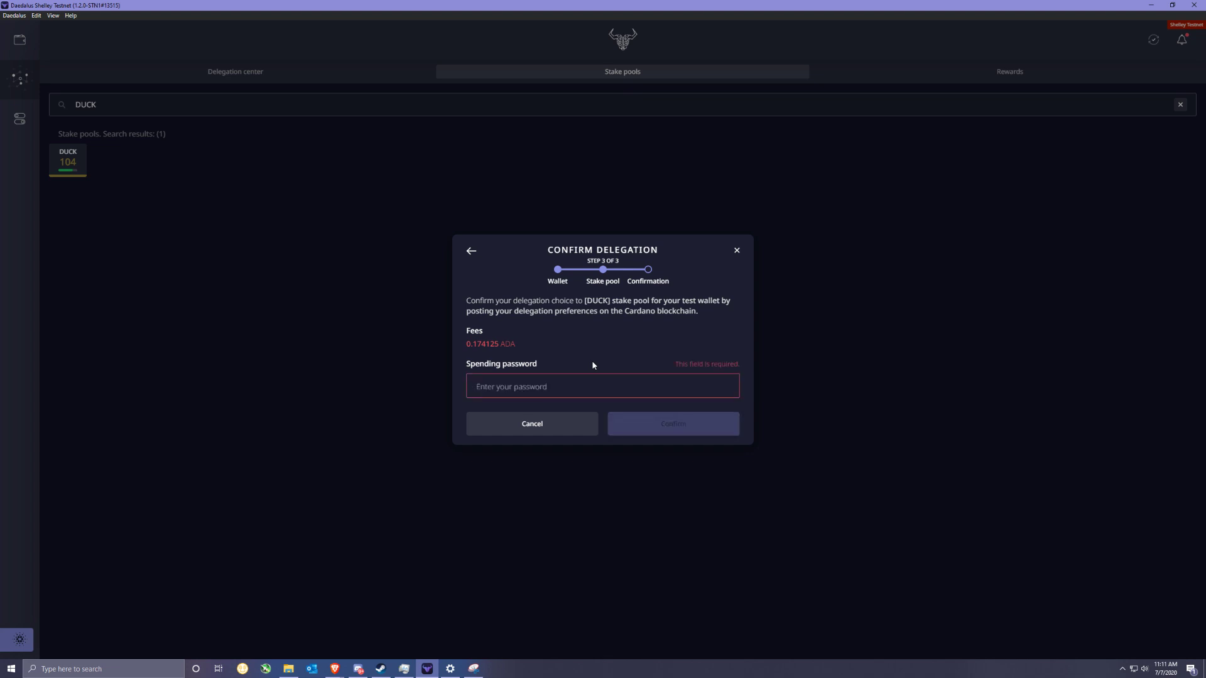
{"action": "type", "text": "•••••••••"}
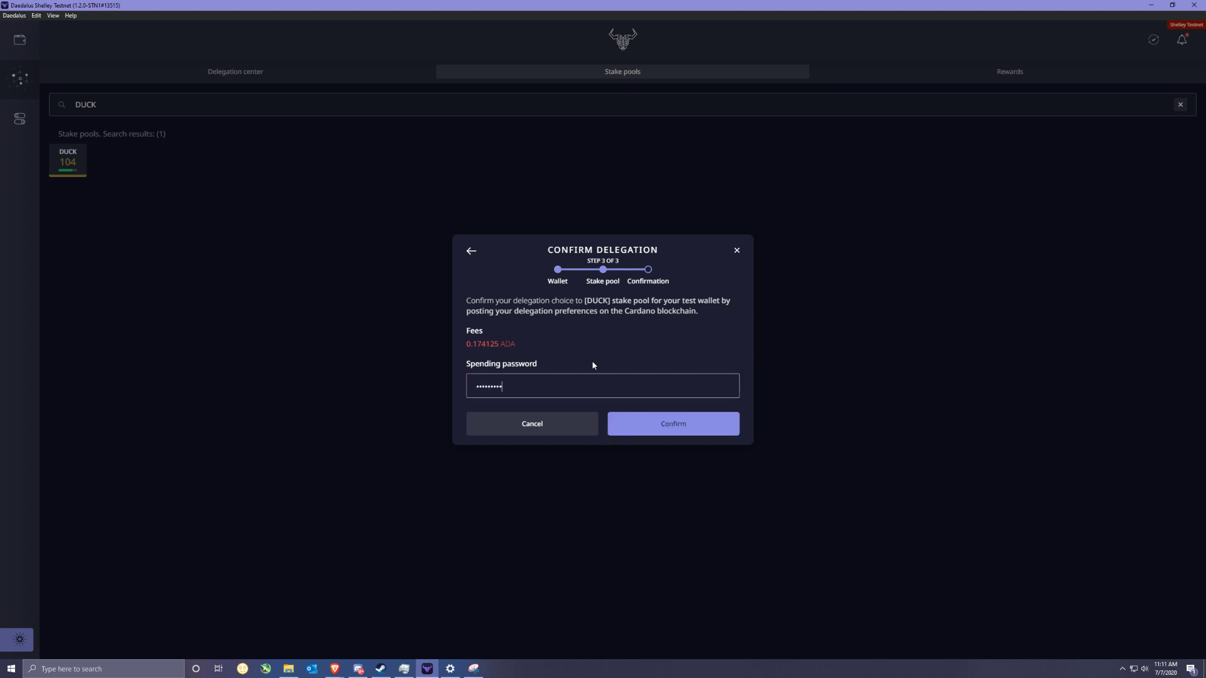
{"action": "type", "text": "••"}
{"action": "key", "text": "Return"}
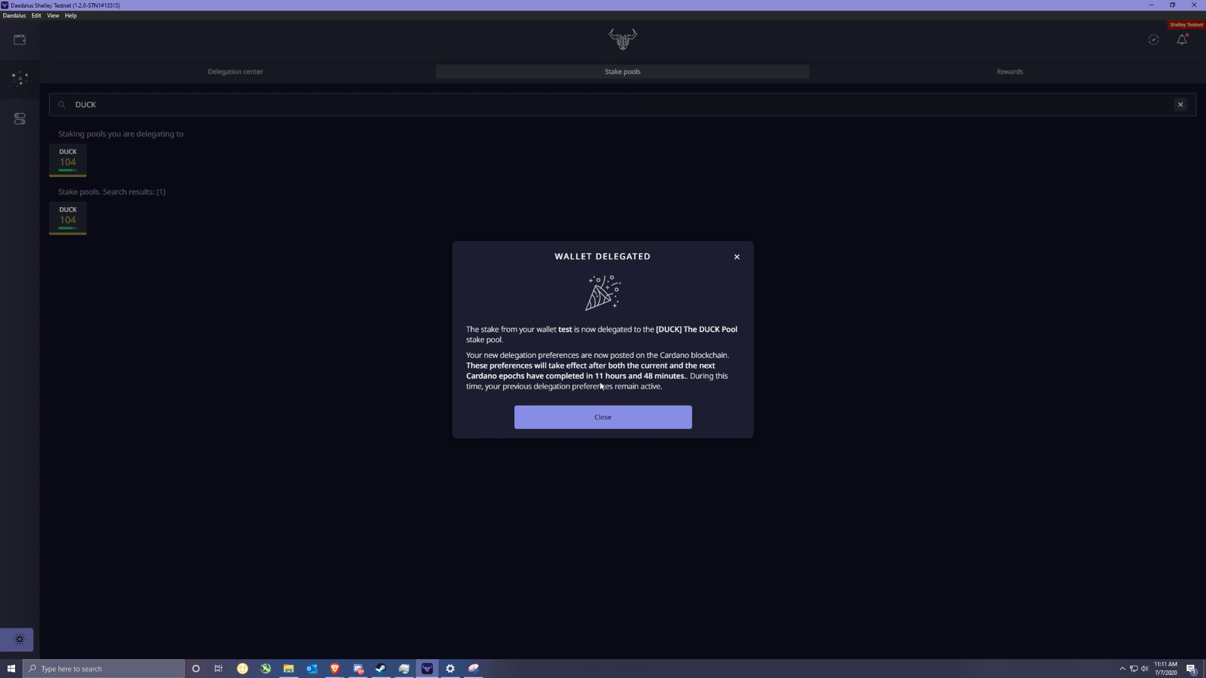
Close the Wallet Delegated dialog and return to the 178-pool list showing DUCK as delegated.
{"action": "left_click", "coordinate": [604, 417]}
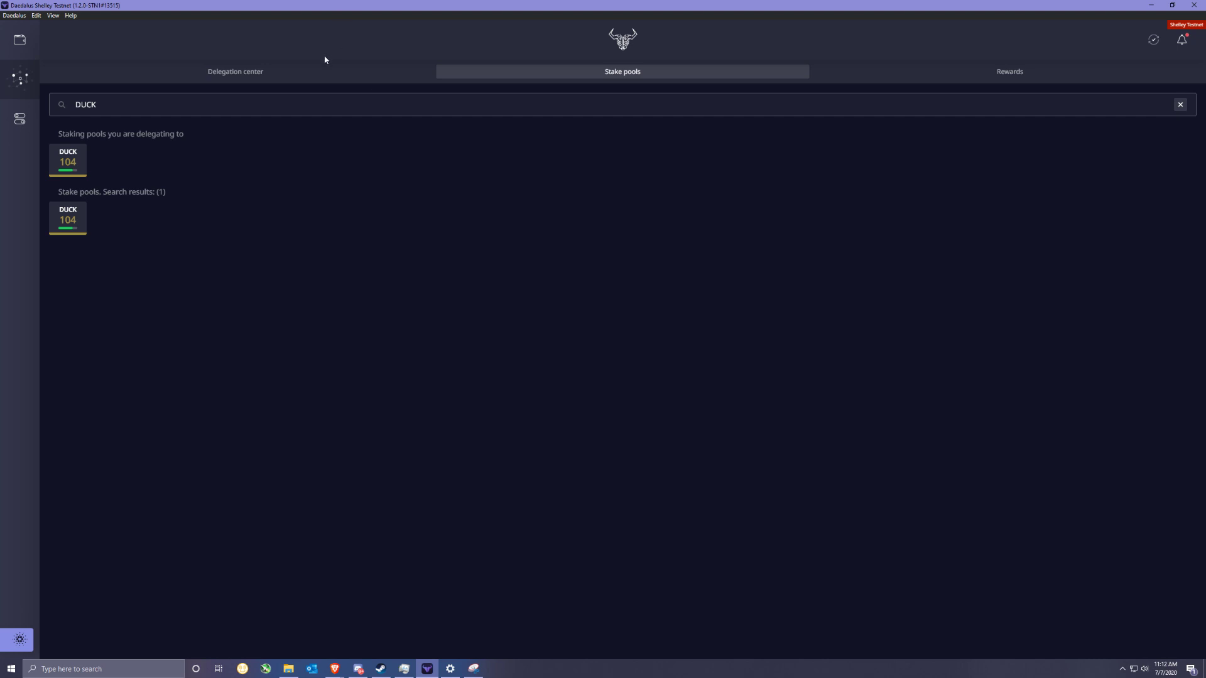
{"action": "left_click", "coordinate": [313, 73]}
{"action": "left_click", "coordinate": [511, 70]}
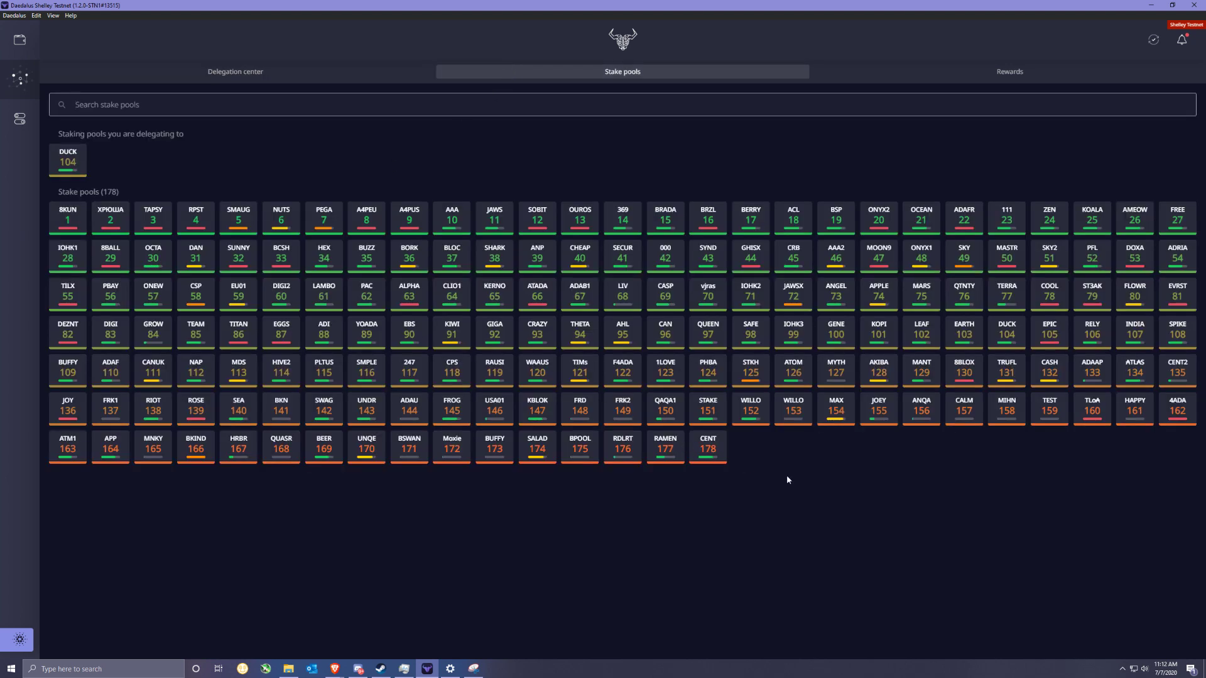
{"action": "left_click", "coordinate": [853, 505]}
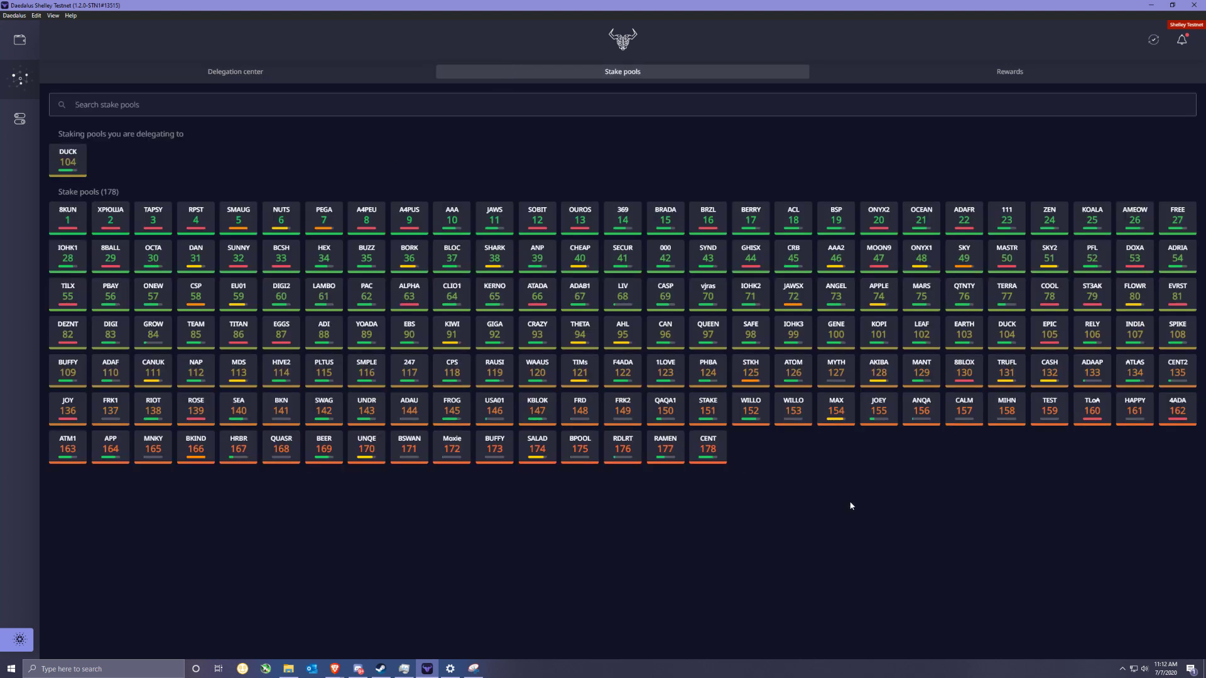